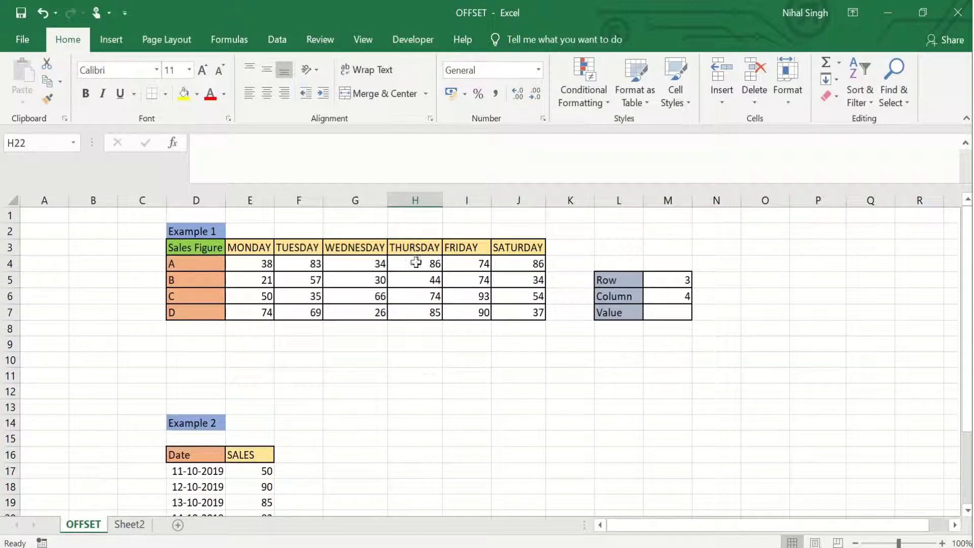
- Look up C's Thursday sales figure in the Example 1 table and enter 74 in cell N6
{"action": "left_click", "coordinate": [417, 296]}
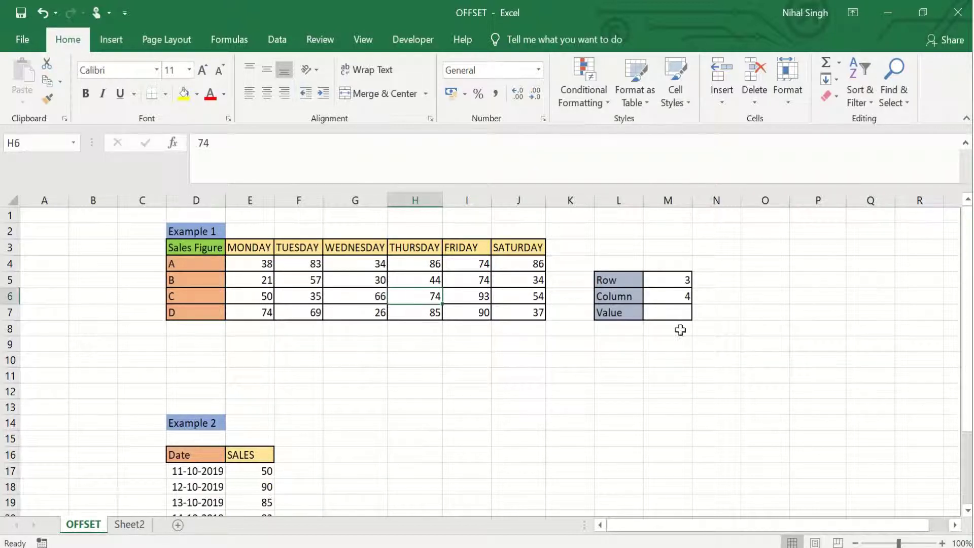
{"action": "left_click", "coordinate": [723, 298]}
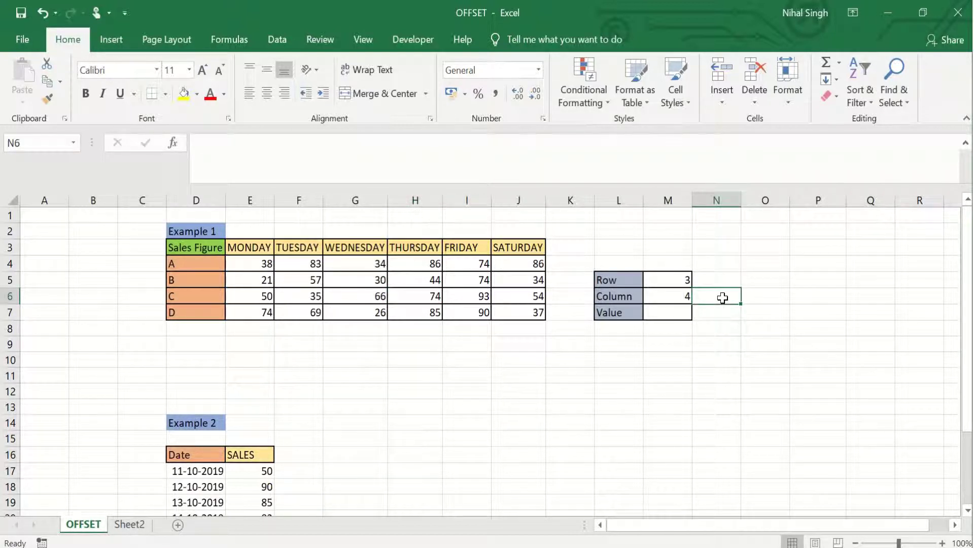
{"action": "type", "text": "74"}
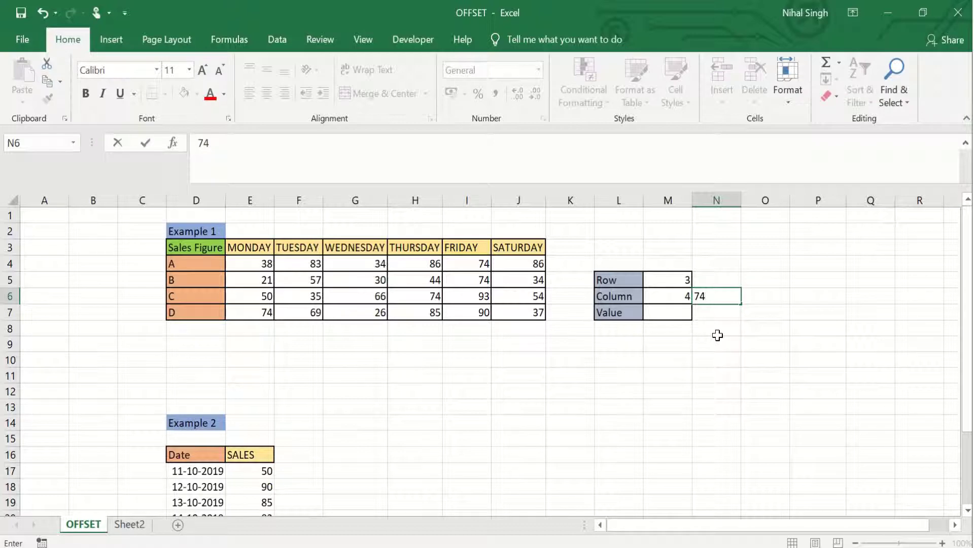
- Enter =OFFSET(D3,M5,M6) in the Value cell M7 to return the sales figure at the given row and column
{"action": "left_click", "coordinate": [663, 313]}
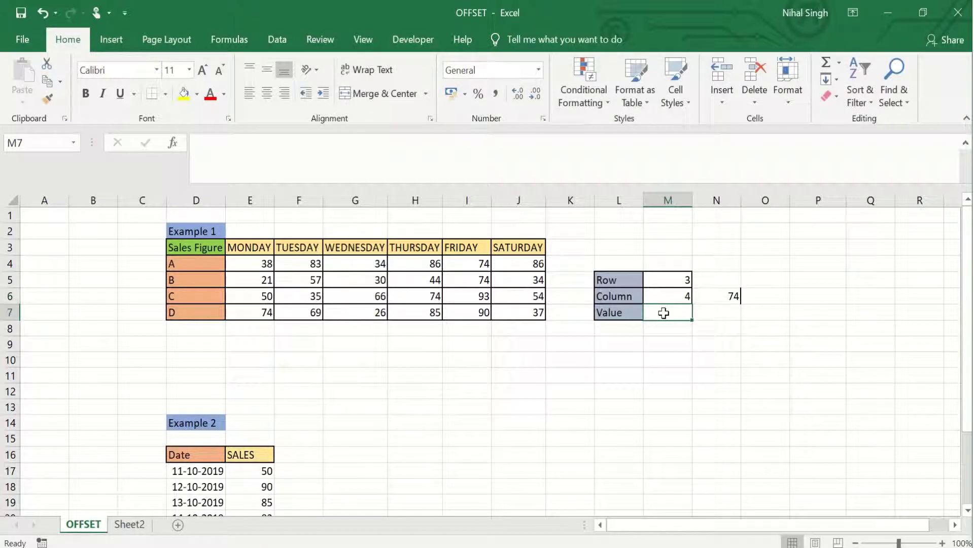
{"action": "type", "text": "=OF"}
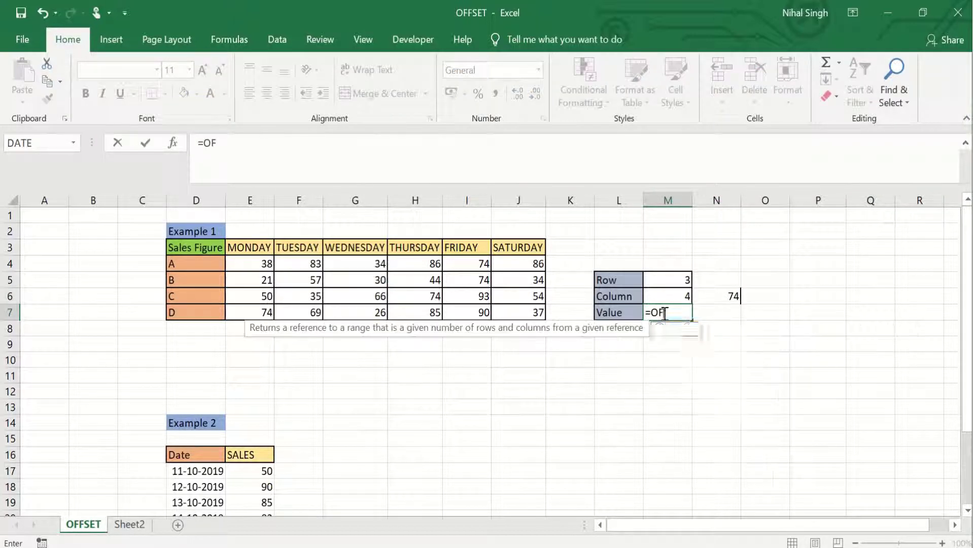
{"action": "type", "text": "FSET("}
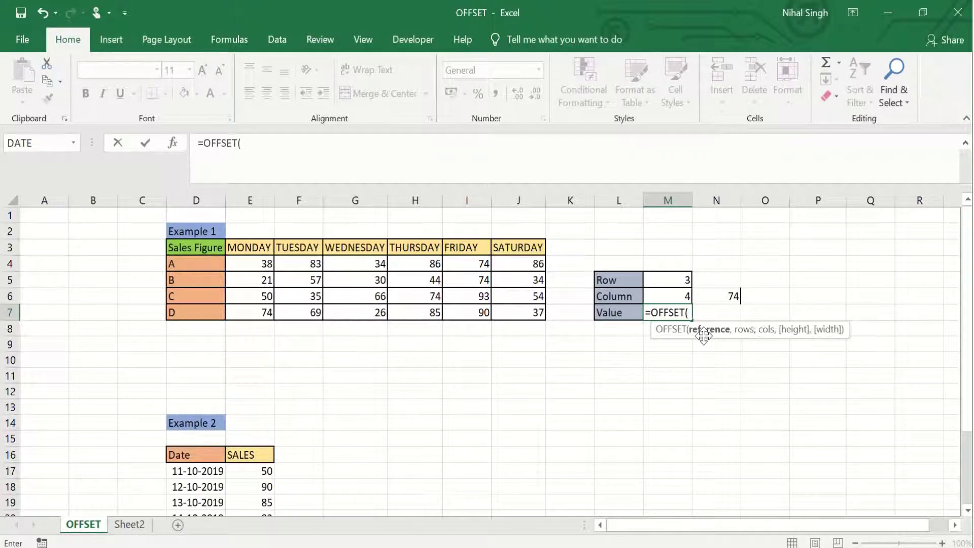
{"action": "left_click", "coordinate": [187, 249]}
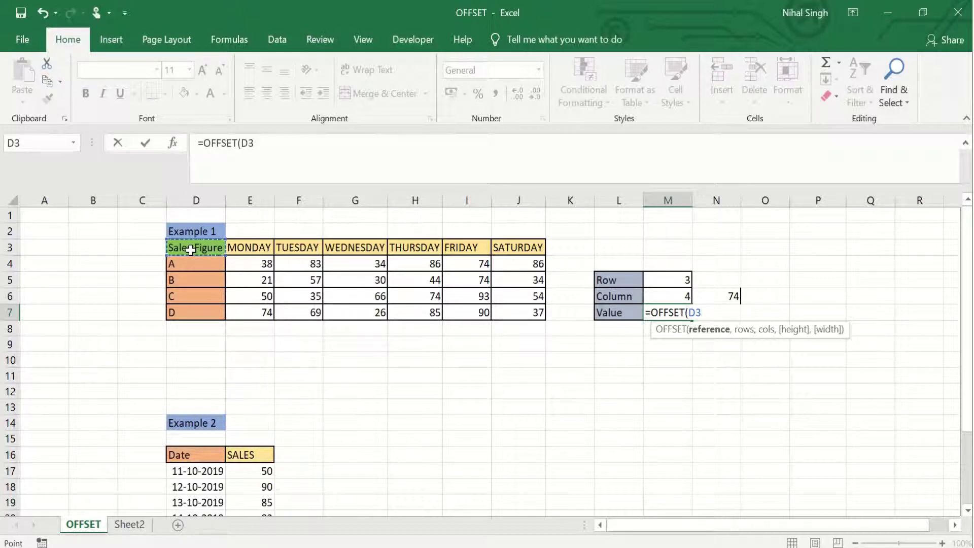
{"action": "type", "text": ","}
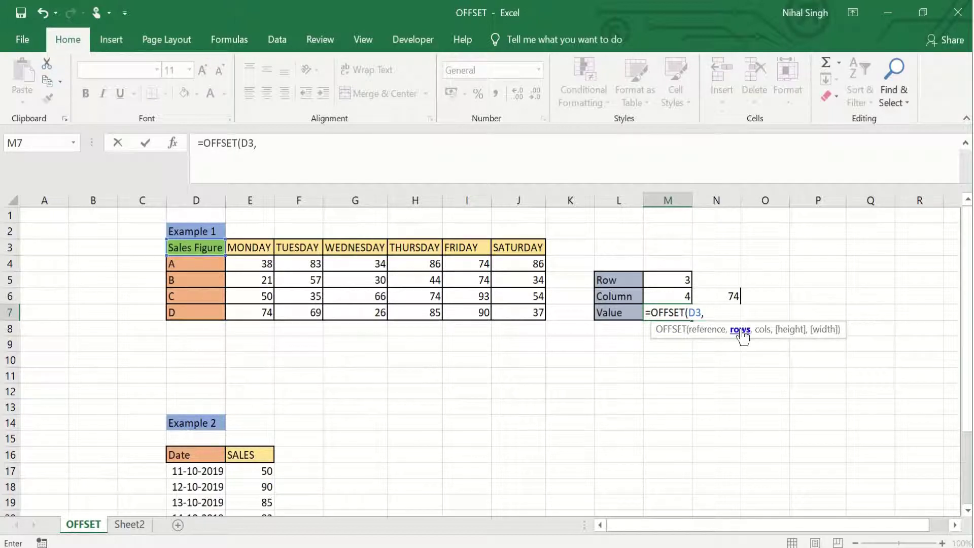
{"action": "left_click", "coordinate": [670, 280]}
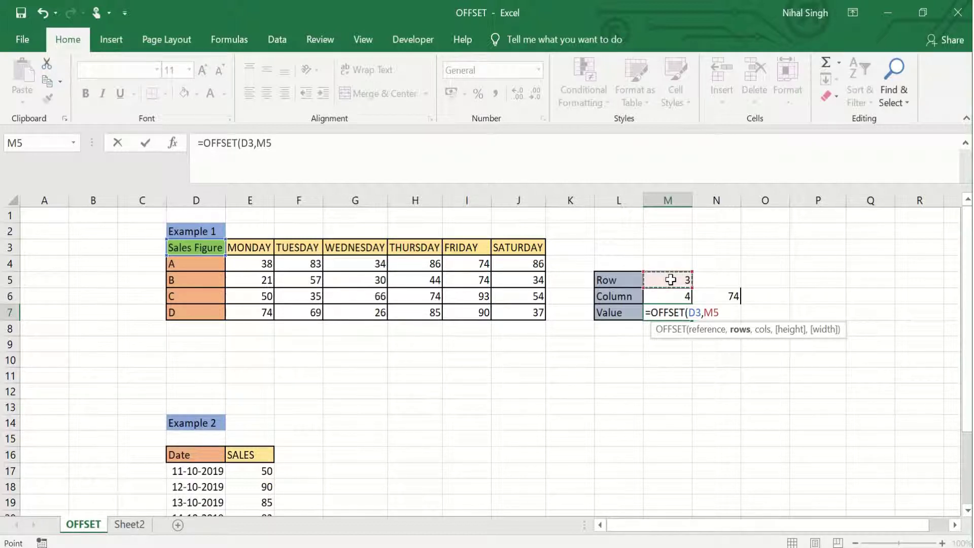
{"action": "type", "text": ","}
{"action": "left_click", "coordinate": [674, 297]}
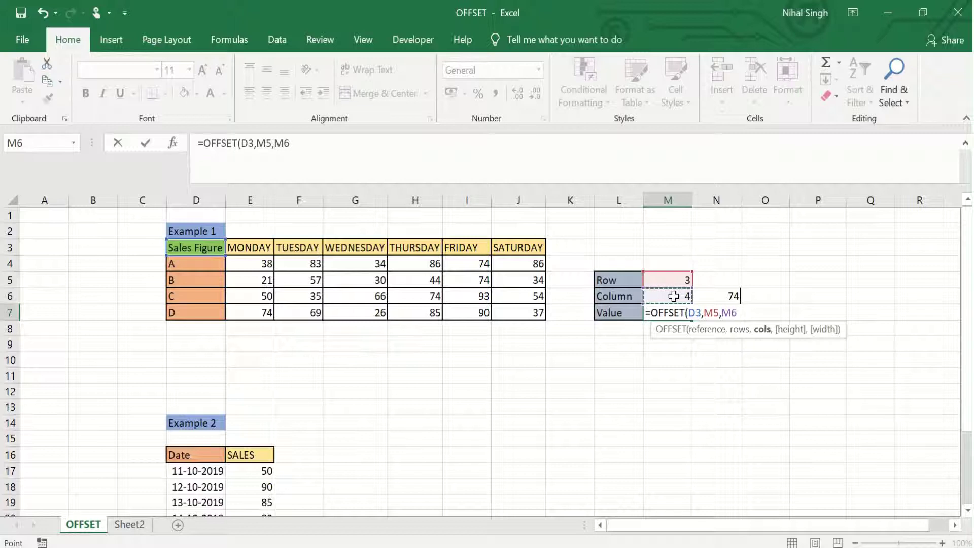
{"action": "type", "text": ")"}
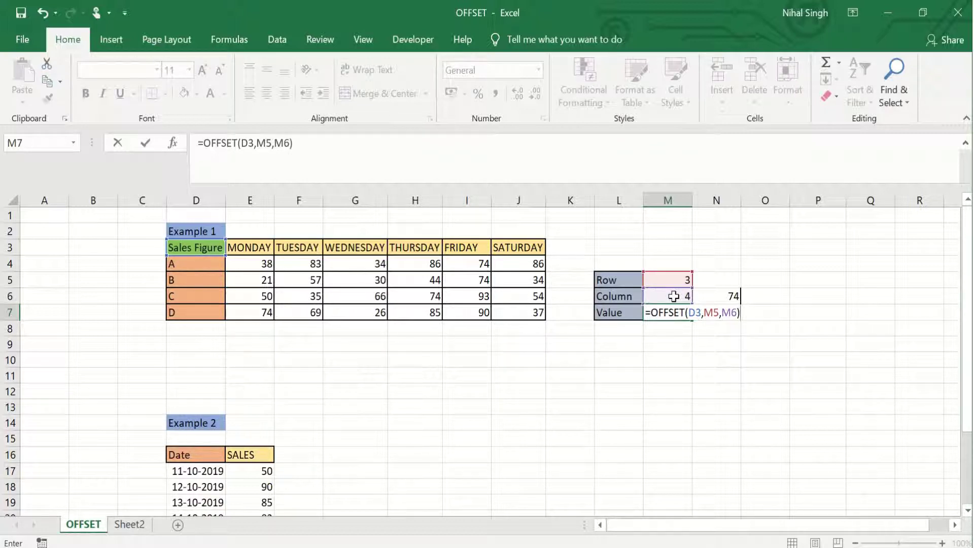
{"action": "key", "text": "Return"}
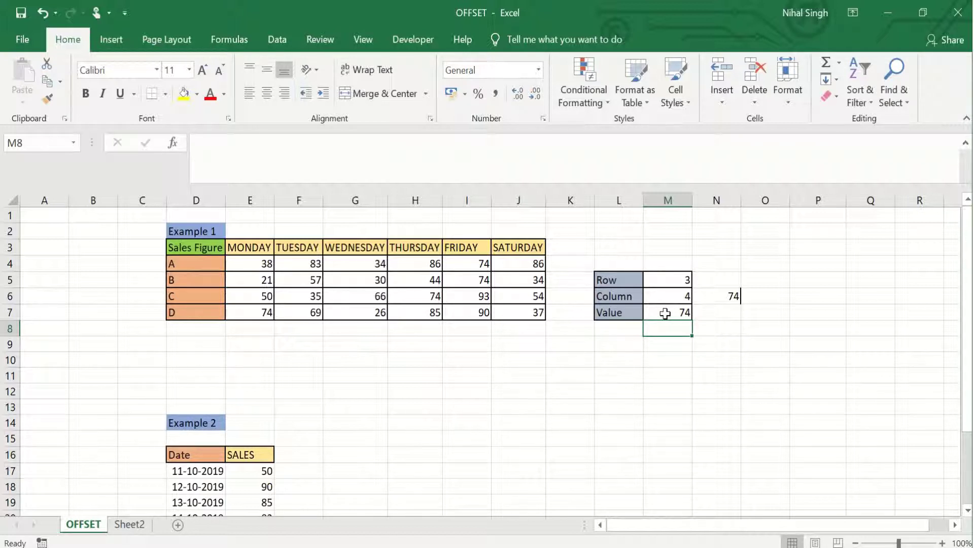
{"action": "left_click", "coordinate": [665, 313]}
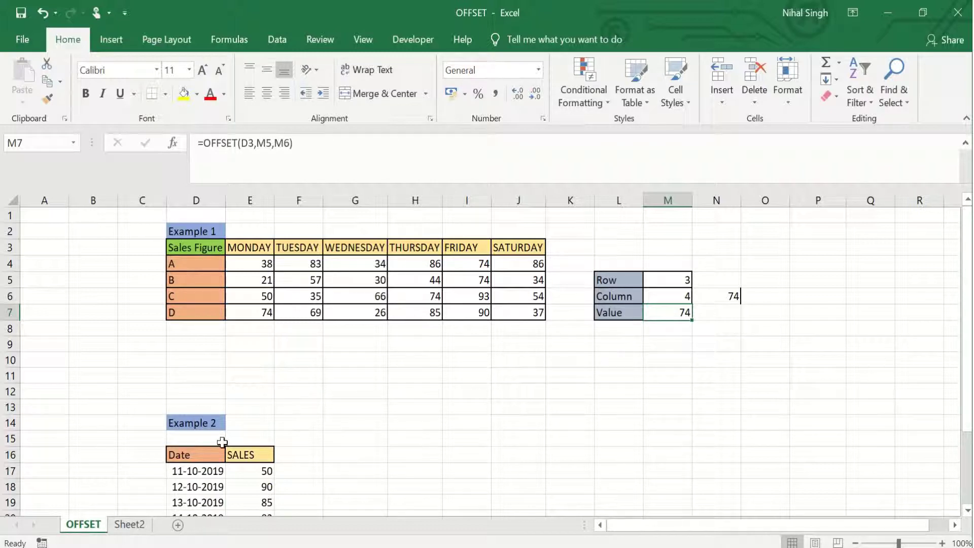
- Start a formula in G20 beside the Example 2 table with =SUM(OFFSET(D16, using the Date header as the reference
{"action": "scroll", "coordinate": [235, 404], "scroll_direction": "down", "scroll_amount": 2}
{"action": "scroll", "coordinate": [236, 403], "scroll_direction": "down", "scroll_amount": 2}
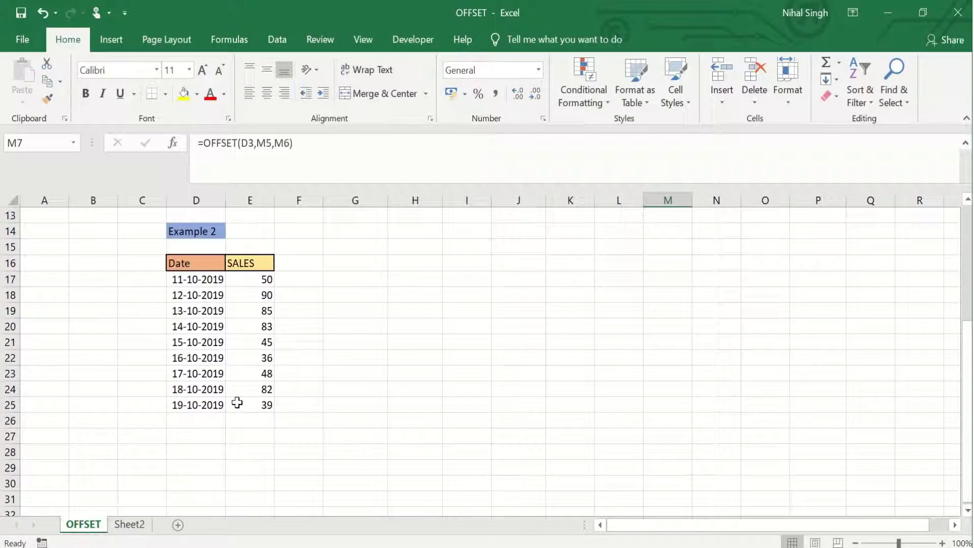
{"action": "scroll", "coordinate": [243, 402], "scroll_direction": "up", "scroll_amount": 1}
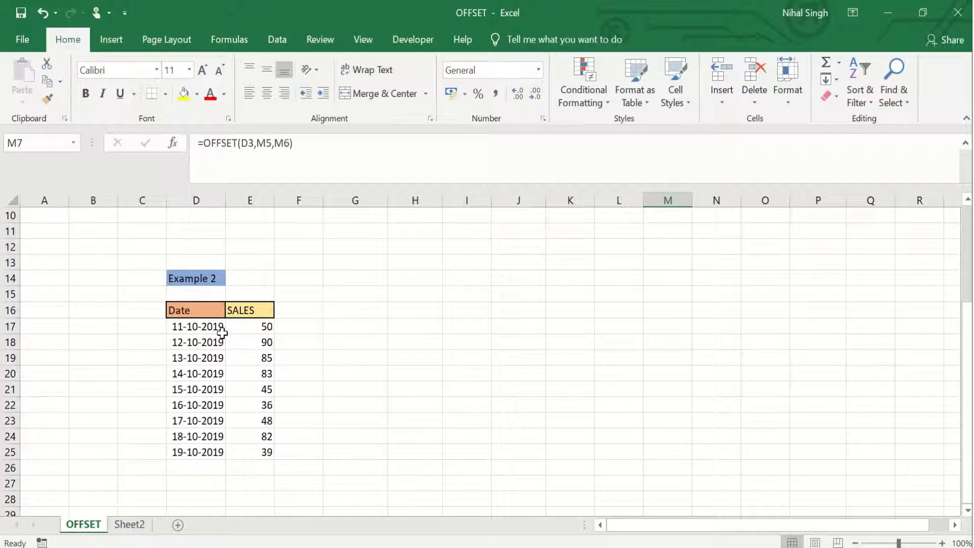
{"action": "left_click", "coordinate": [356, 375]}
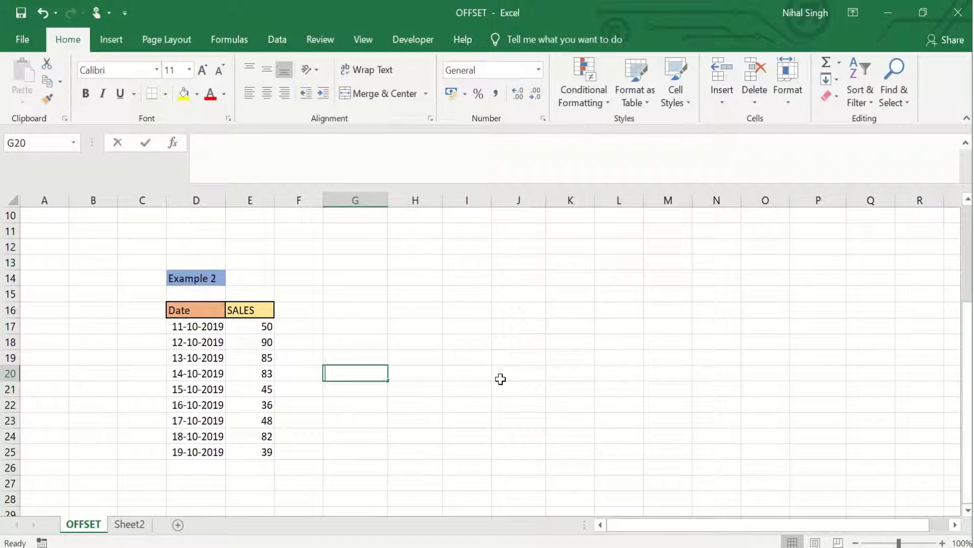
{"action": "type", "text": "=SUM"}
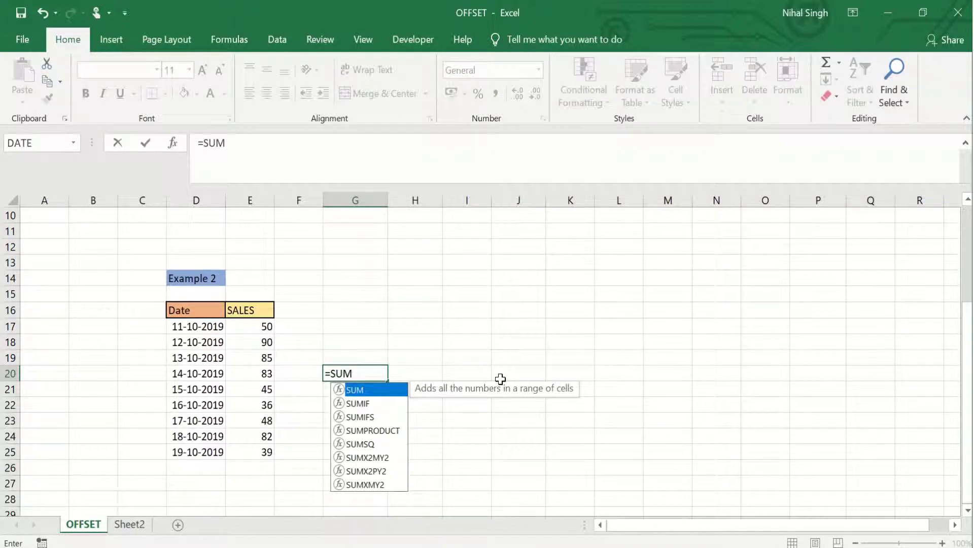
{"action": "type", "text": "("}
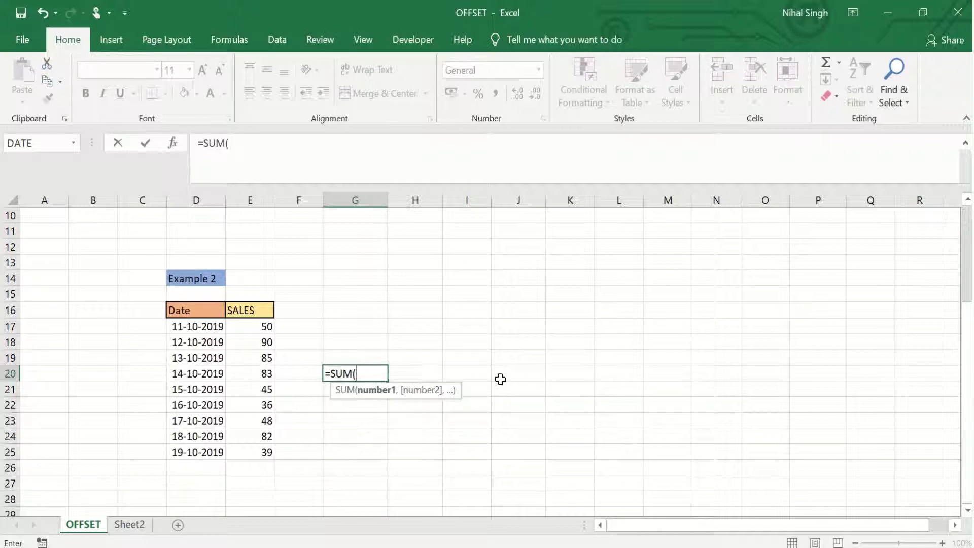
{"action": "type", "text": "OFFSET"}
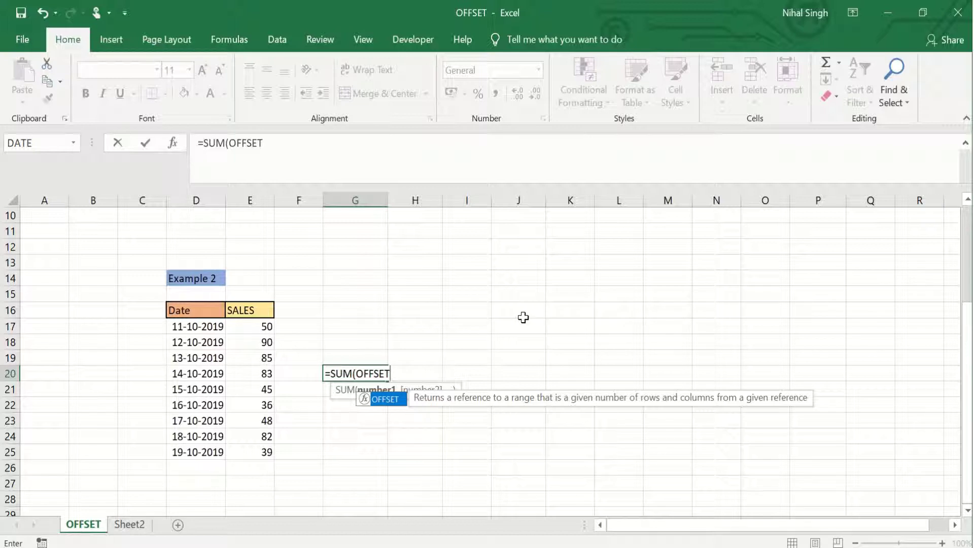
{"action": "type", "text": "("}
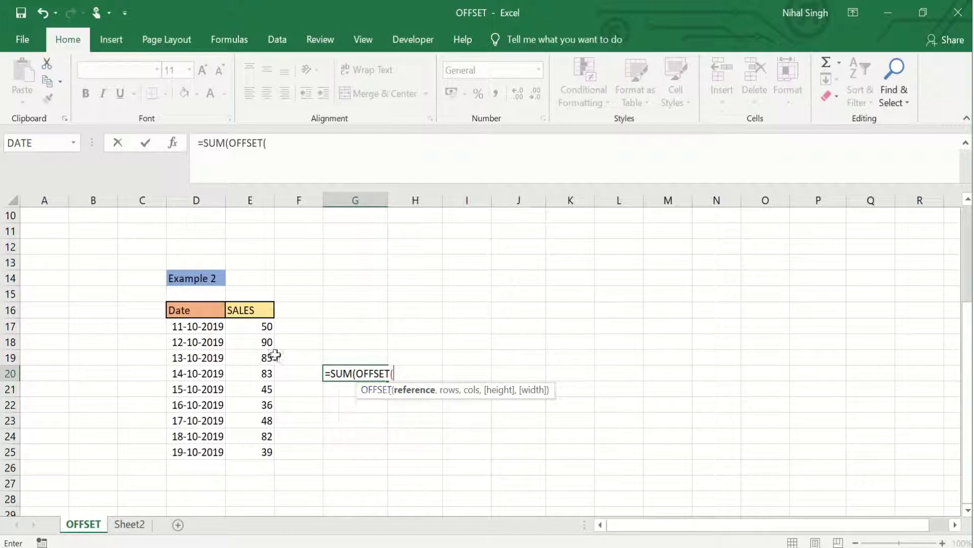
{"action": "left_click", "coordinate": [193, 312]}
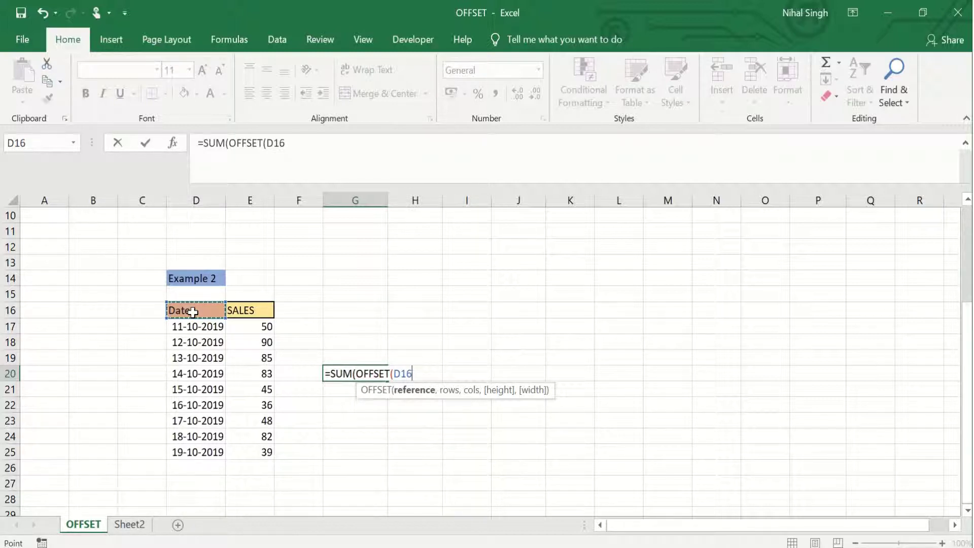
{"action": "type", "text": ","}
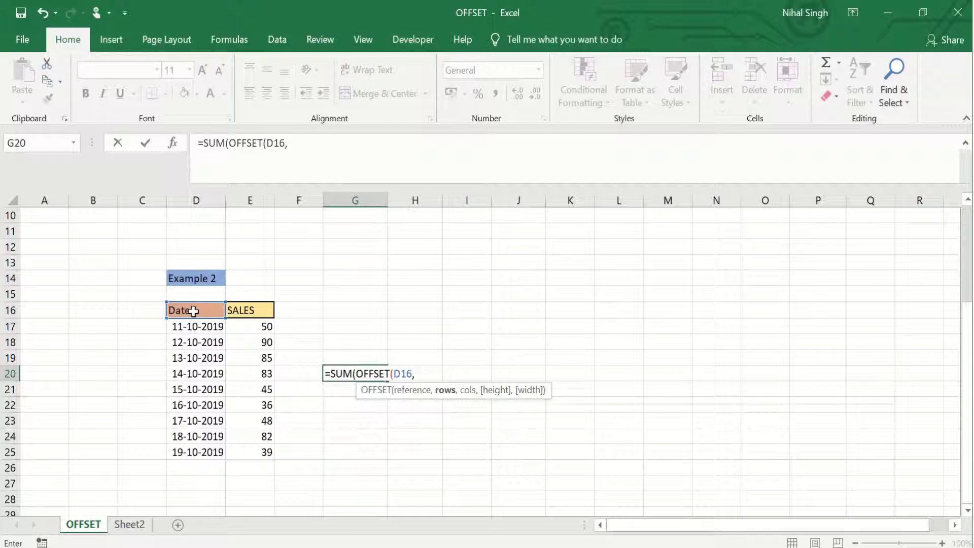
- Add COUNTA(E16:E38)-4 as the rows argument of the OFFSET function in G20
{"action": "type", "text": "COUNTA"}
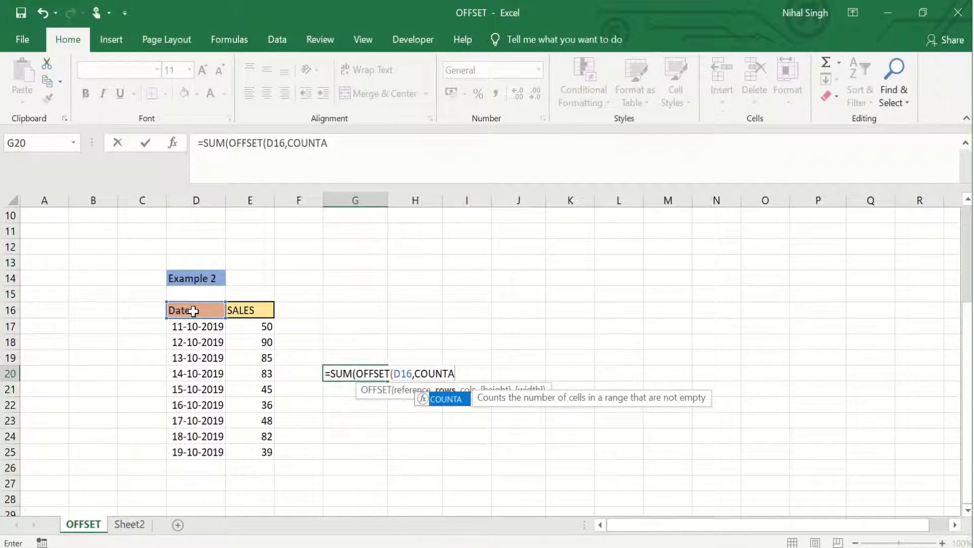
{"action": "type", "text": "("}
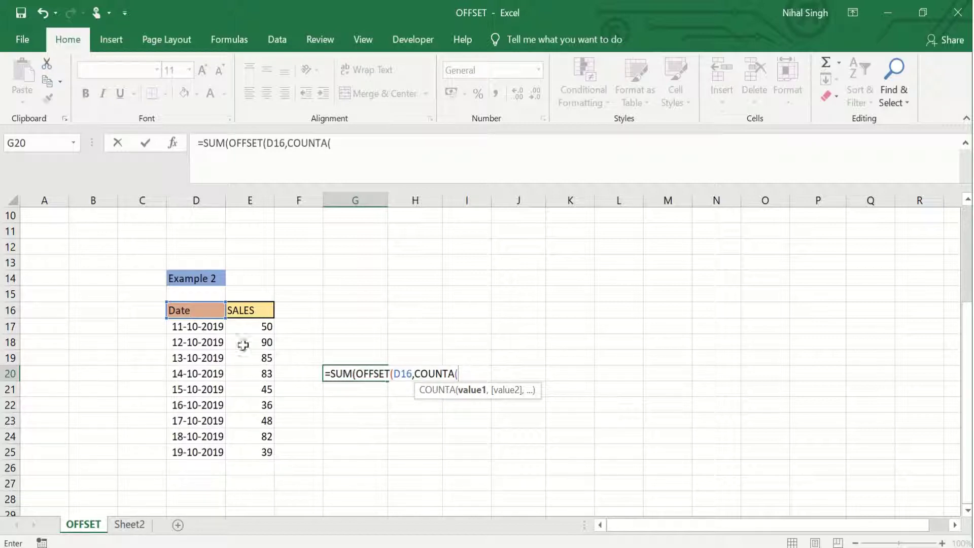
{"action": "left_click_drag", "start_coordinate": [248, 311], "coordinate": [248, 497]}
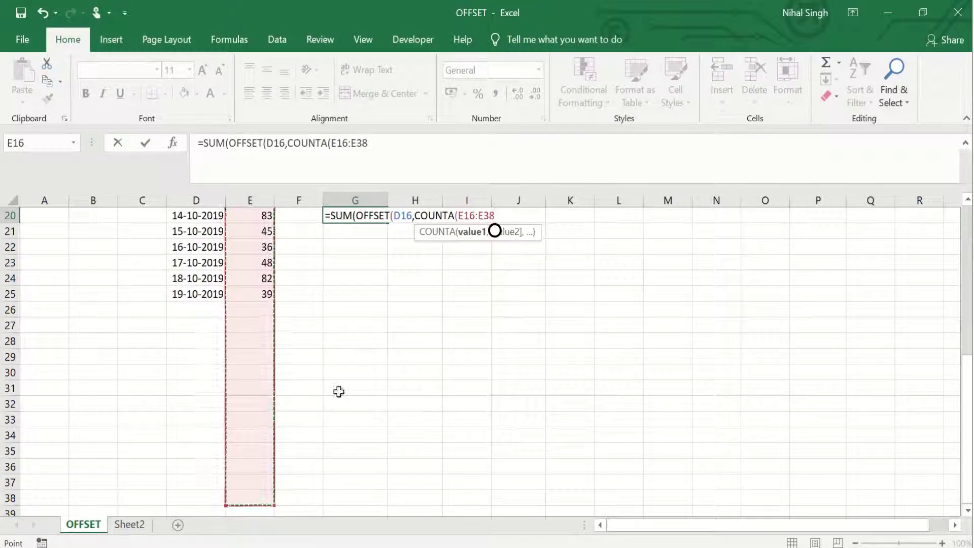
{"action": "scroll", "coordinate": [337, 392], "scroll_direction": "up", "scroll_amount": 3}
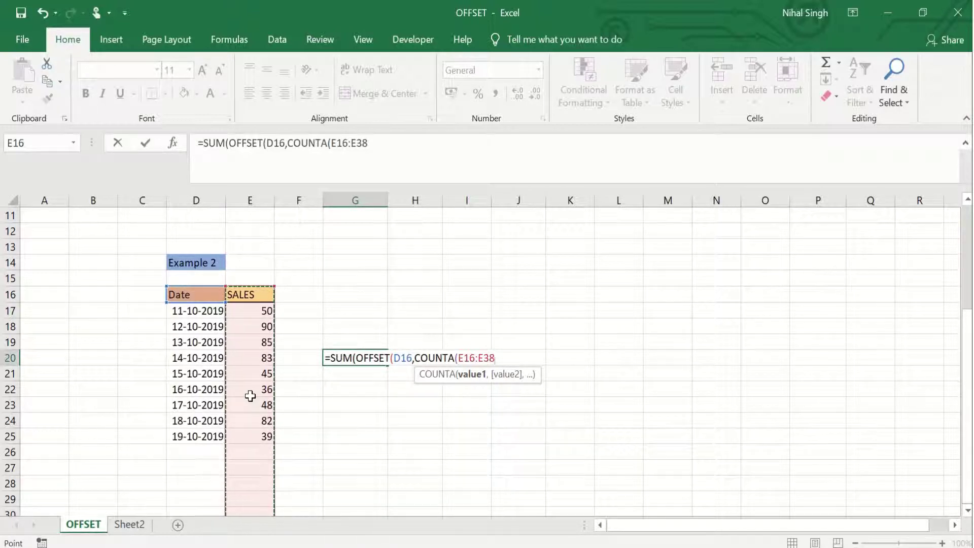
{"action": "type", "text": ")"}
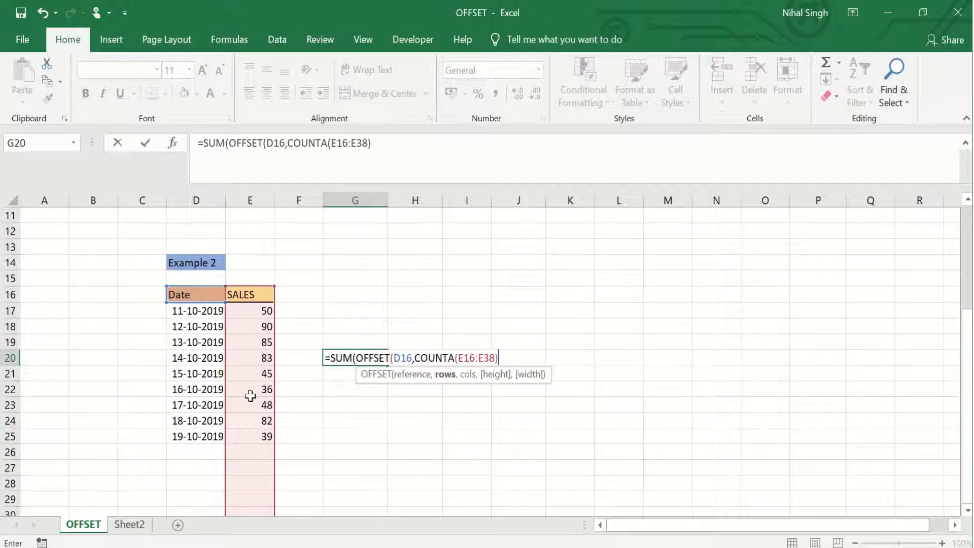
{"action": "type", "text": "-4"}
{"action": "type", "text": ","}
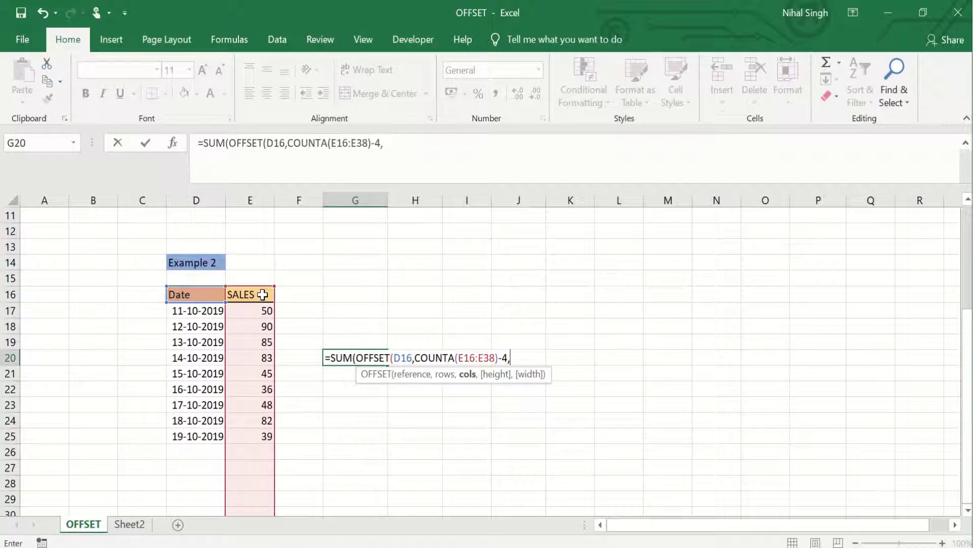
- Complete the G20 formula with column offset 1, height 4 and width 1, and select E22:E25 to check its sum
{"action": "type", "text": "1,"}
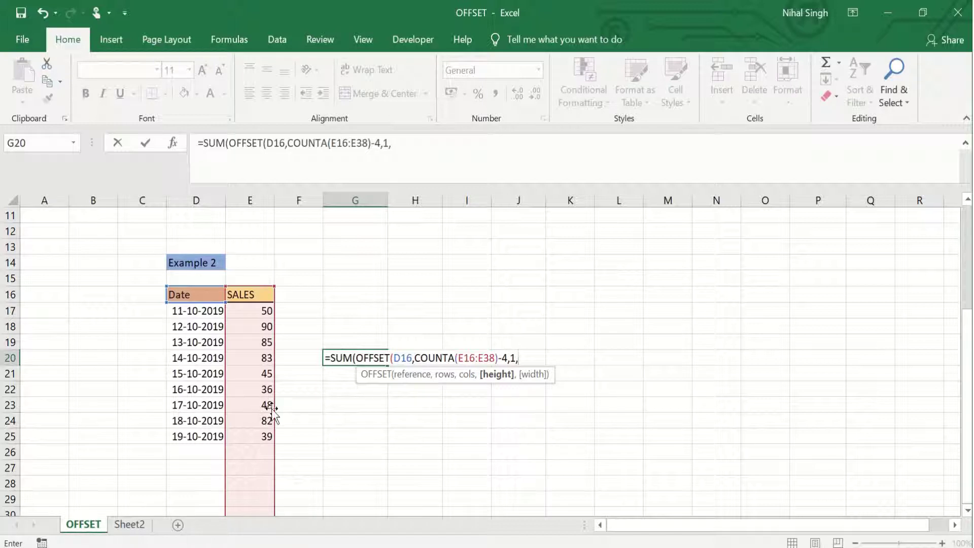
{"action": "type", "text": "4,1"}
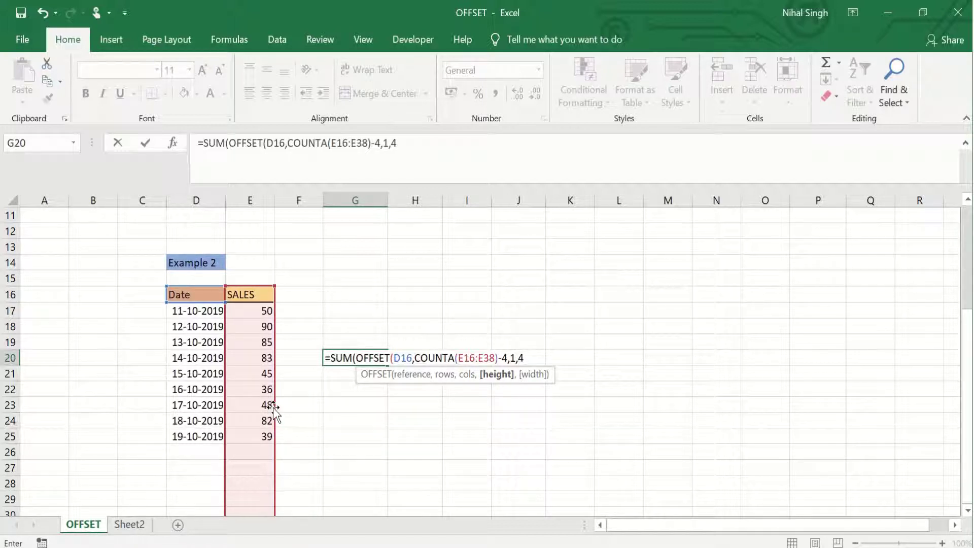
{"action": "type", "text": ")"}
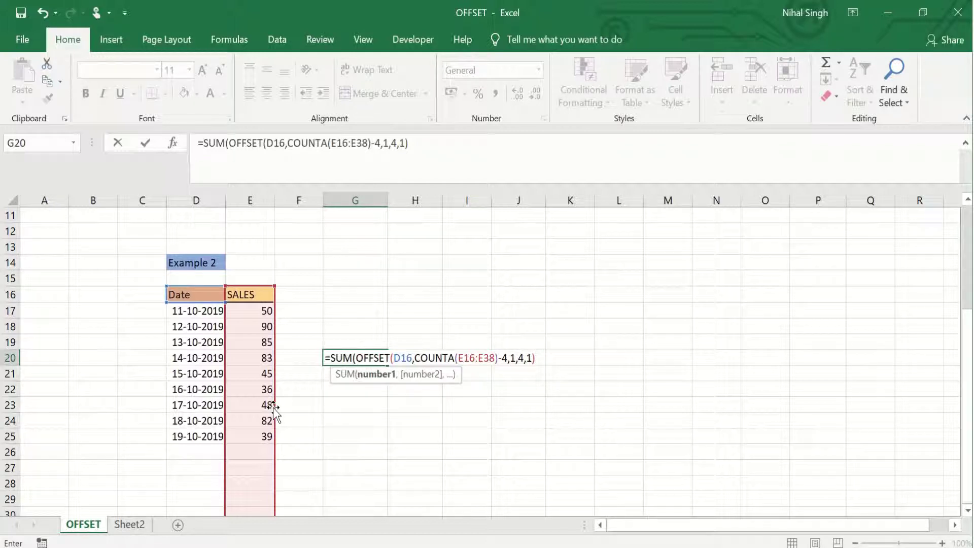
{"action": "type", "text": ")"}
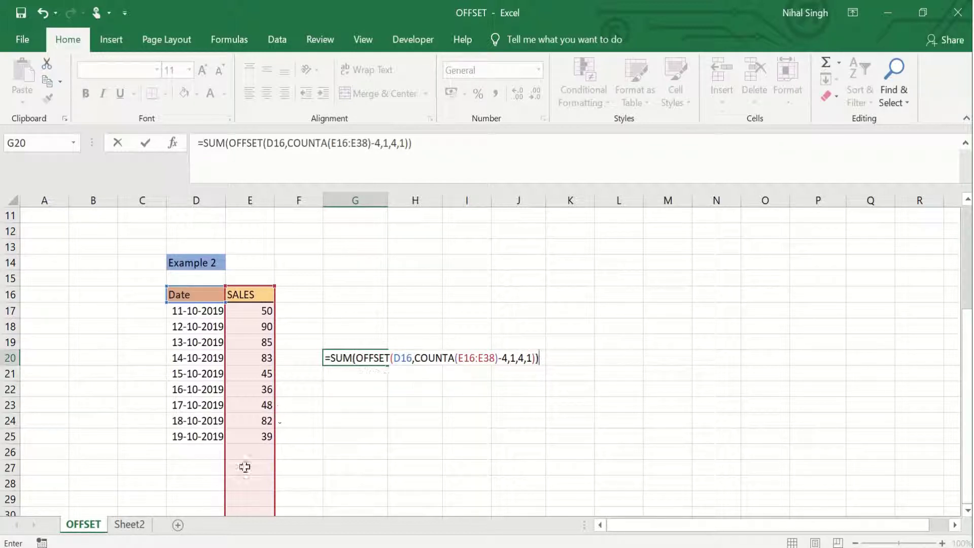
{"action": "key", "text": "Return"}
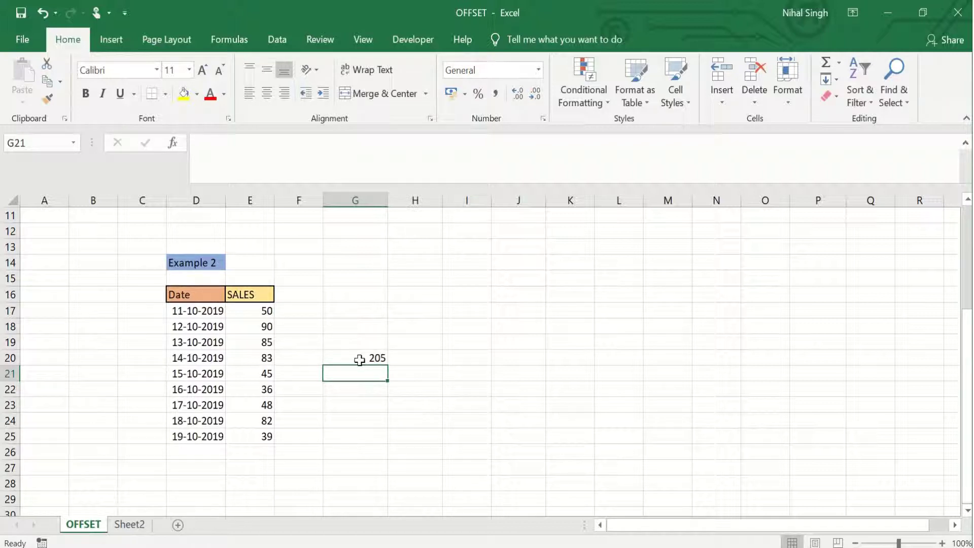
{"action": "left_click_drag", "start_coordinate": [256, 436], "coordinate": [254, 387]}
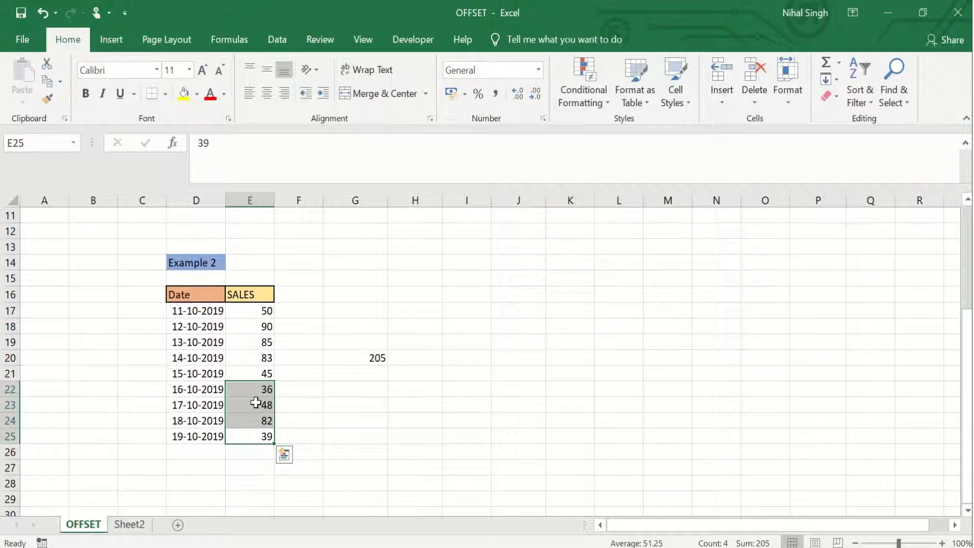